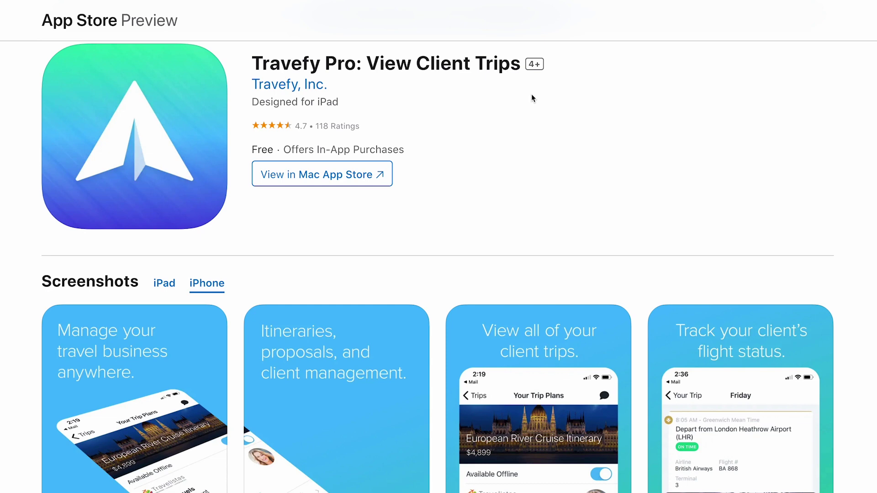
- Scroll through the Travefy Pro: View Client Trips listing and its screenshots
scroll(531, 95, down, 5)
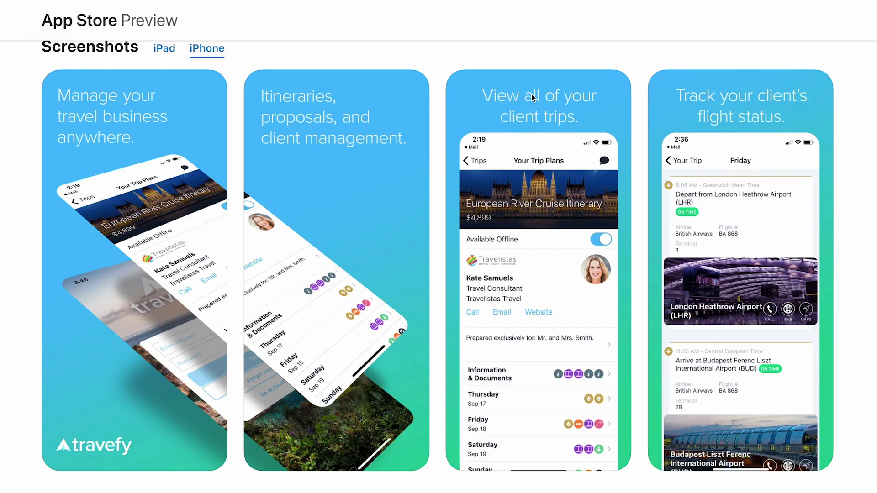
scroll(531, 97, up, 10)
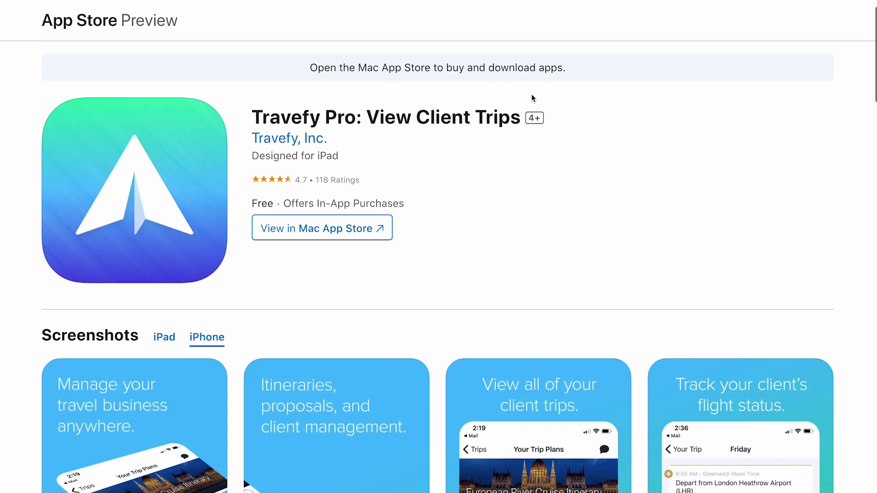
scroll(532, 98, down, 2)
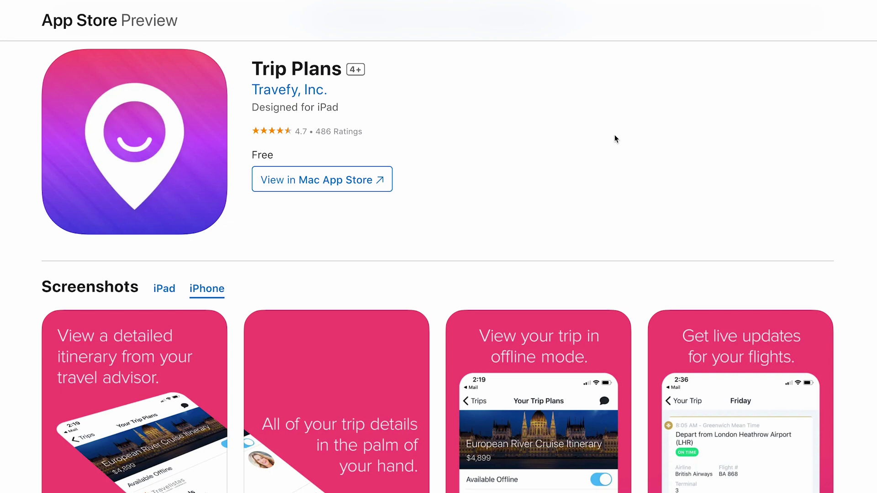
- Browse the Trip Plans listing's iPhone screenshots, then return to the top of the page
scroll(615, 135, down, 5)
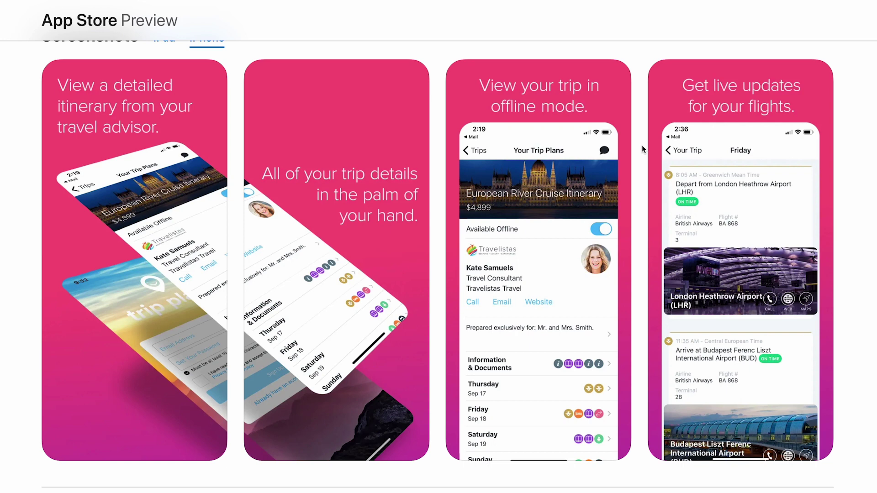
scroll(642, 148, up, 6)
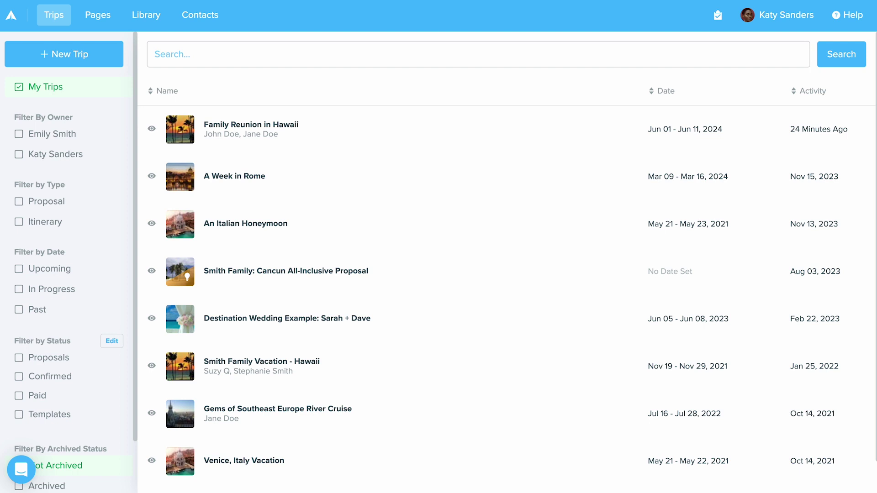
- Open Family Reunion in Hawaii, keep its type as Itinerary, and bring it into the editor
click(316, 137)
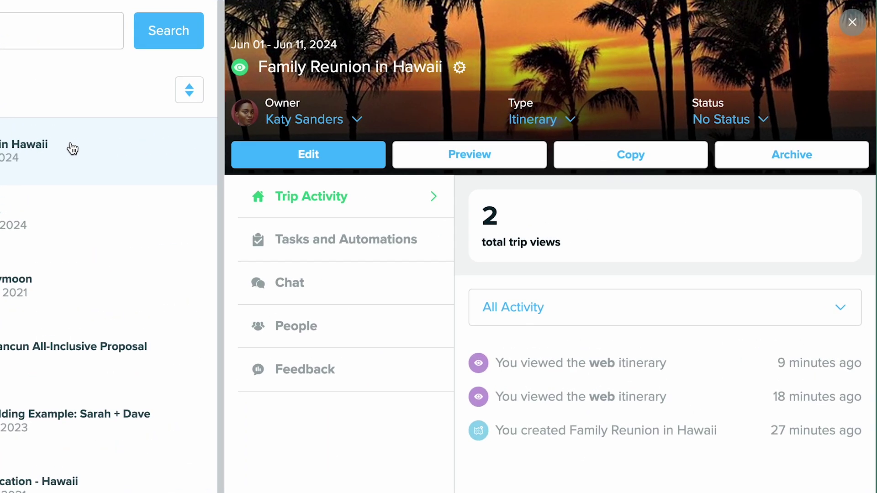
click(570, 122)
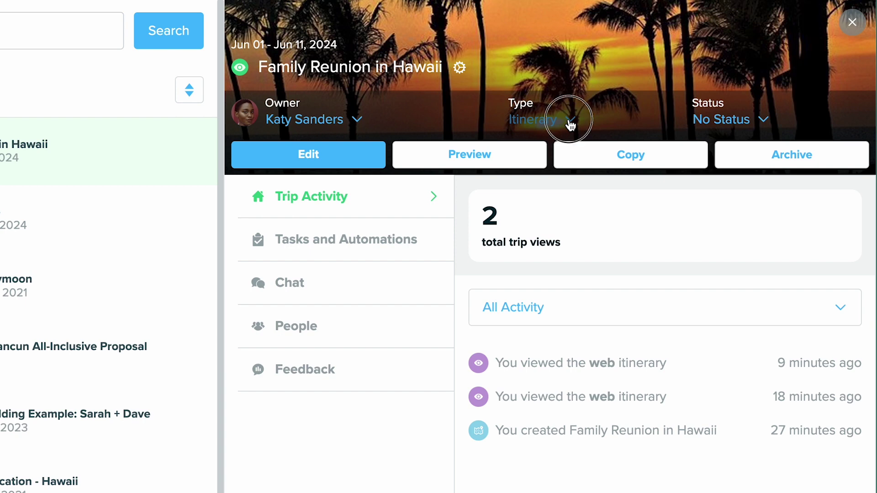
click(36, 159)
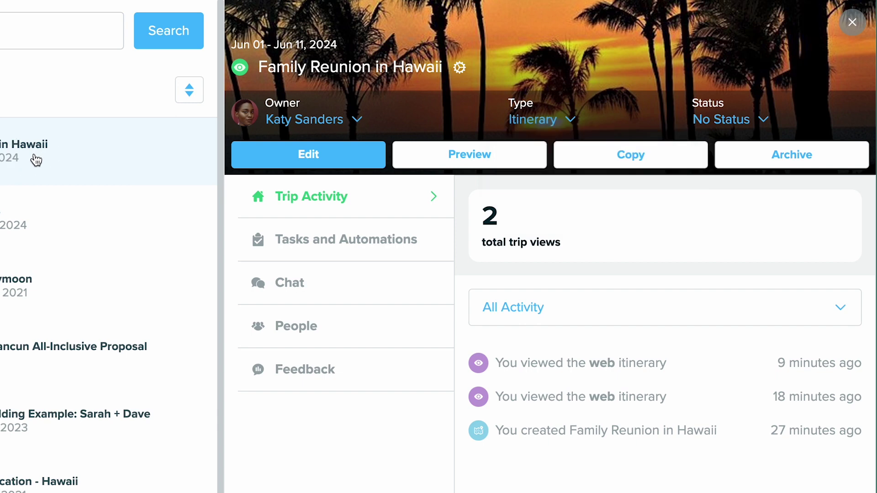
click(578, 128)
click(579, 192)
click(378, 150)
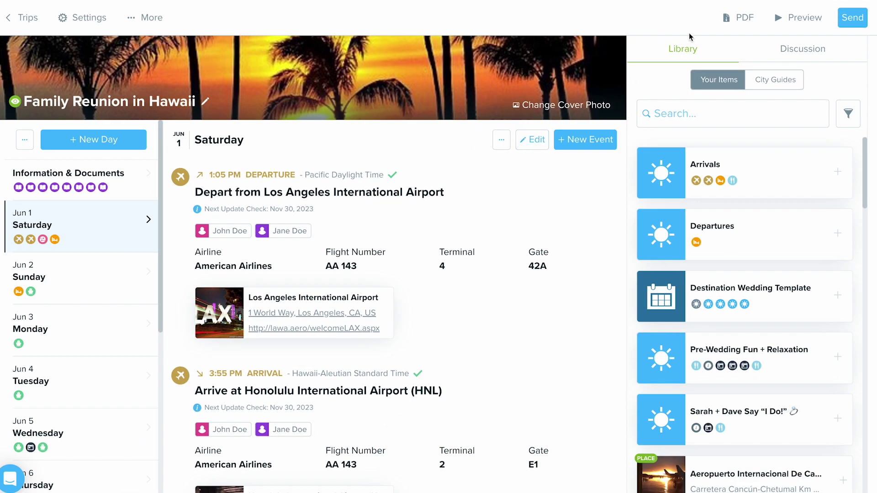
- Copy the Hawaii trip's app link from the Send menu's trip links
click(844, 22)
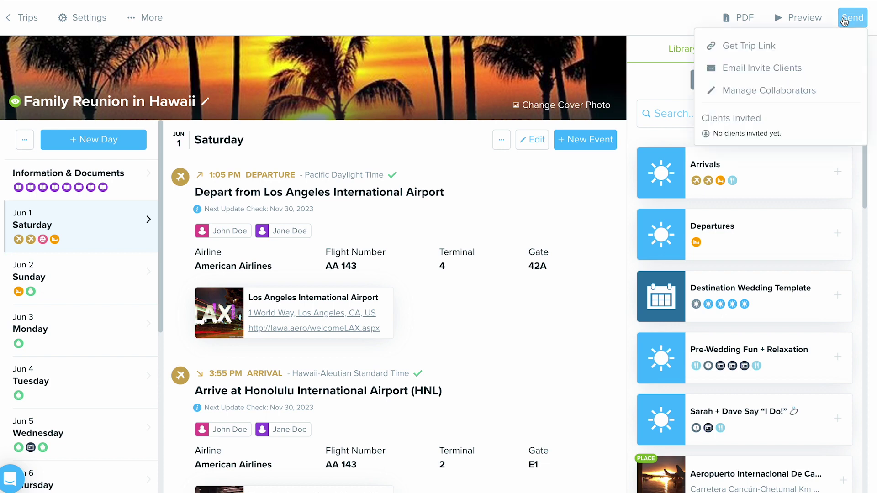
click(821, 45)
click(772, 170)
- View the Email Invite Clients dialog and close it without sending
click(725, 49)
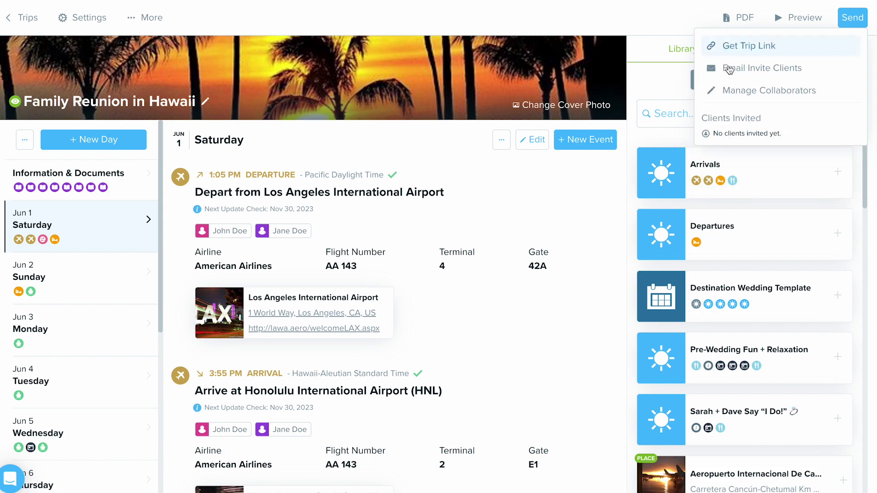
click(735, 72)
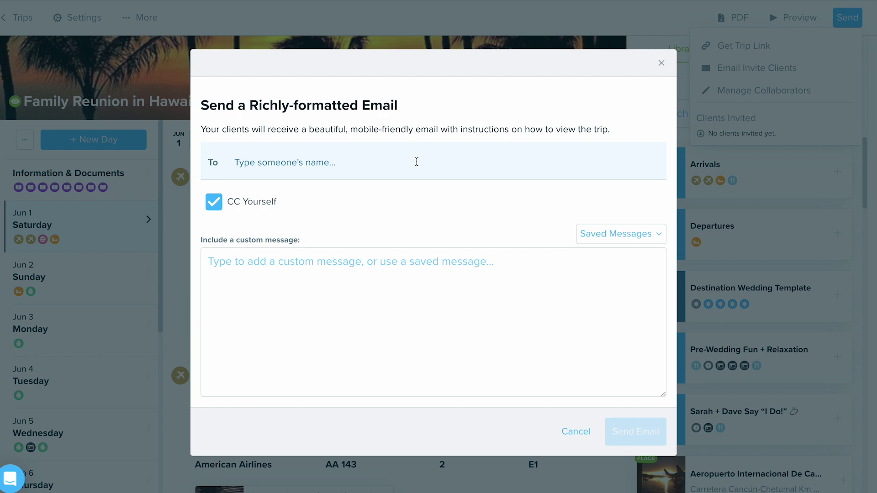
click(661, 63)
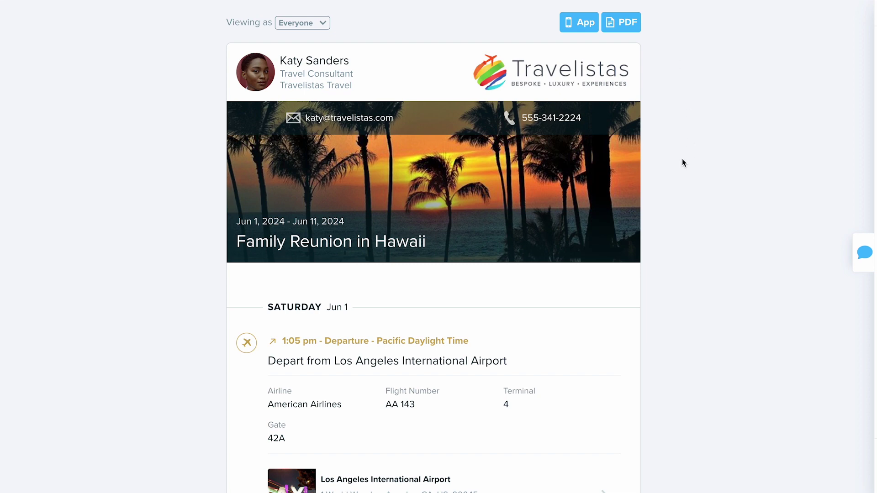
- Show the preview's View in App request popup, then close it
click(592, 30)
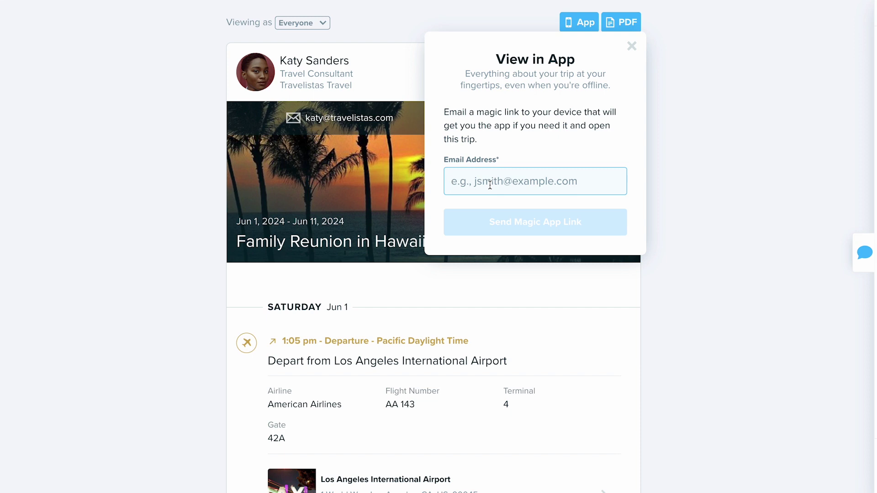
click(632, 47)
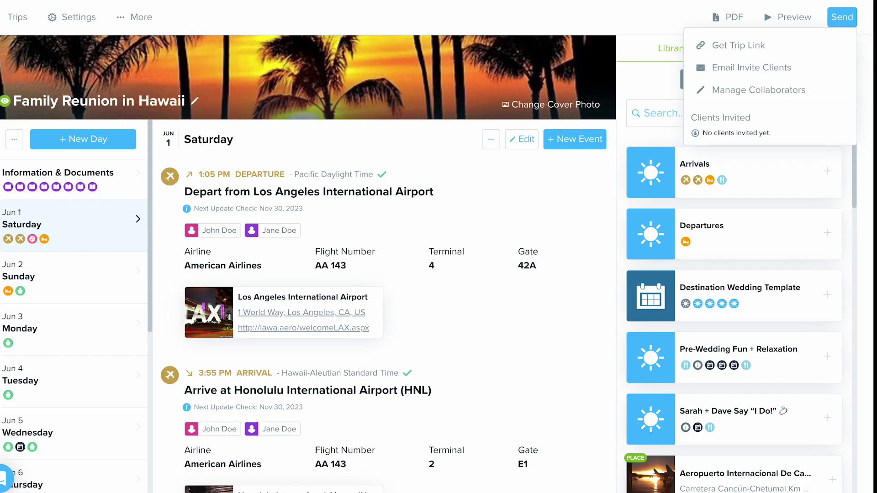
- Show the trip's Discussion messages and confirm Enable Trip Notifications is on in Notification Settings
click(600, 25)
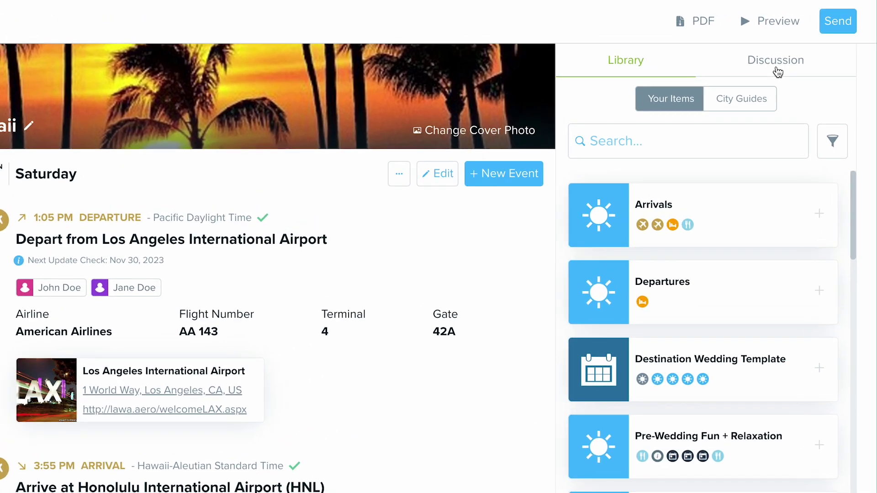
click(776, 68)
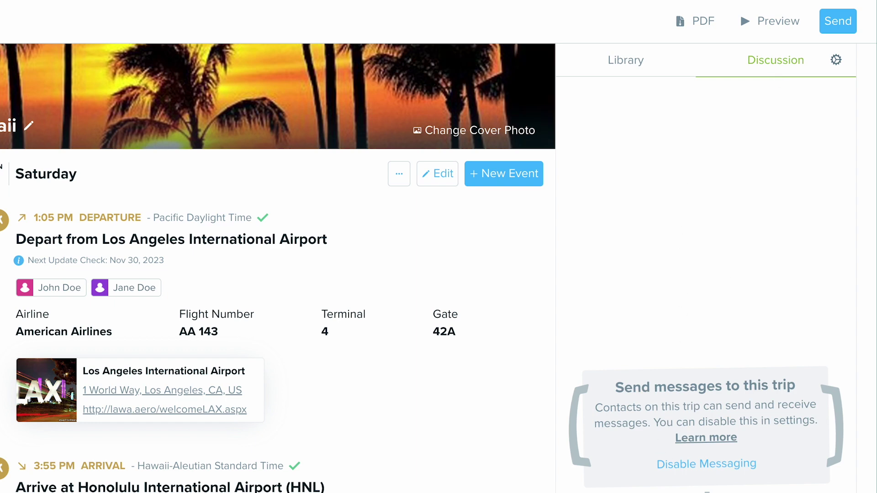
click(837, 64)
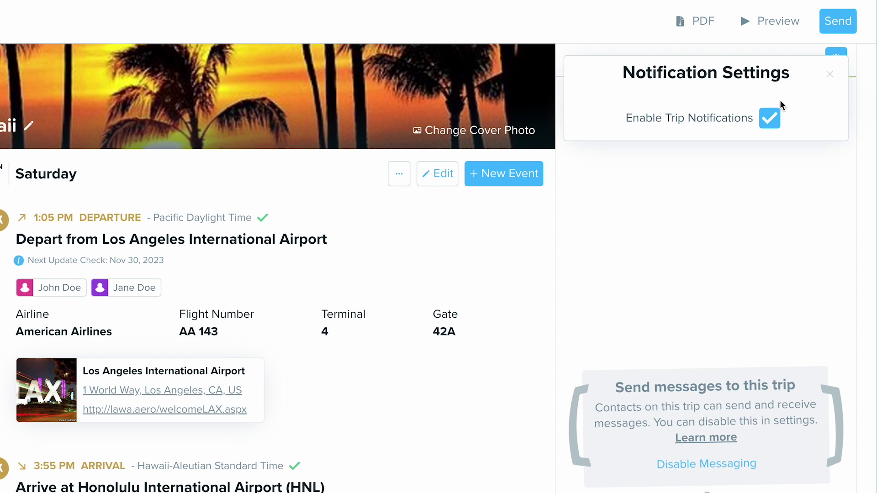
click(830, 74)
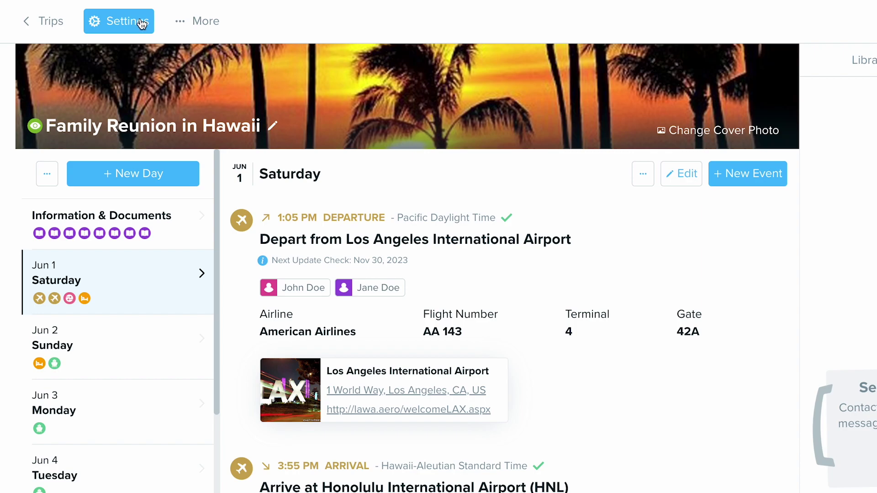
- Toggle trip Messaging to Disabled and back to Enabled, cancel Settings, and return to My Trips
click(142, 27)
scroll(300, 305, down, 2)
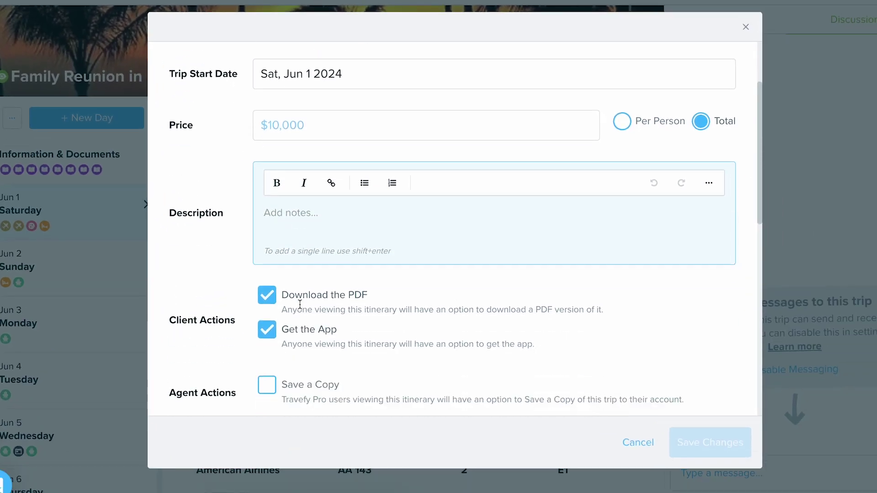
scroll(300, 305, down, 2)
click(338, 331)
click(291, 331)
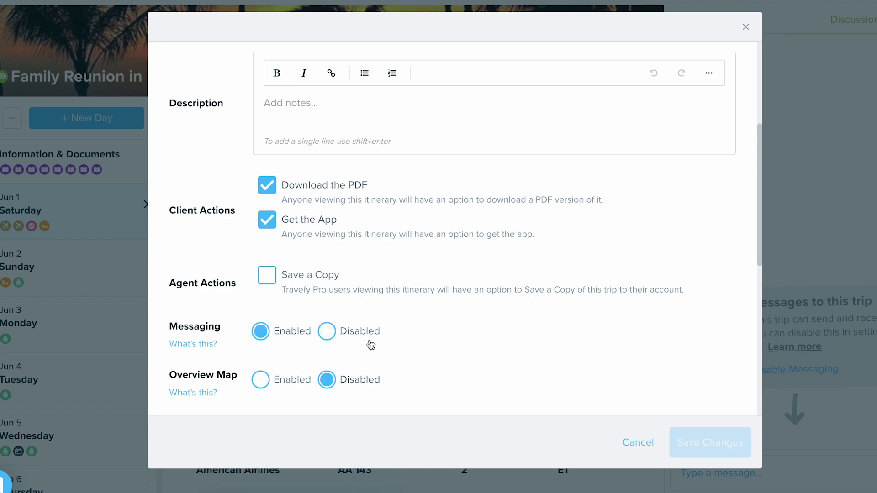
click(635, 441)
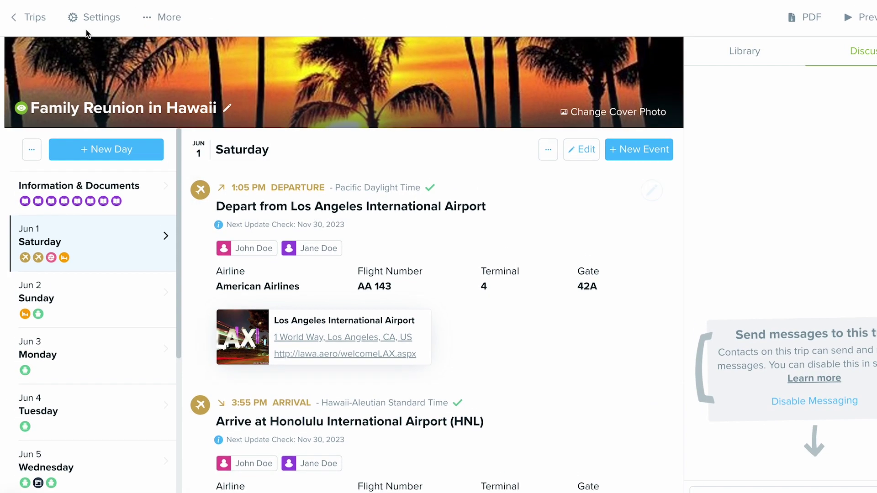
click(39, 24)
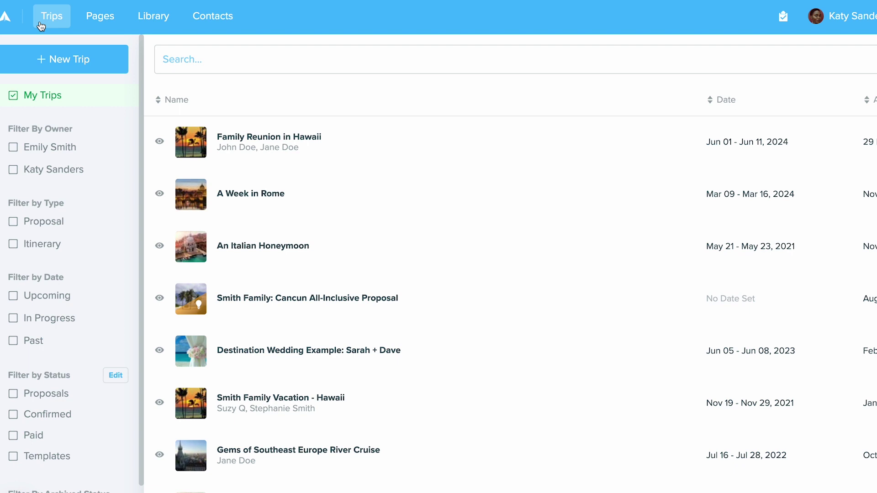
- Open the Family Reunion in Hawaii details and view its empty Chat section
click(309, 162)
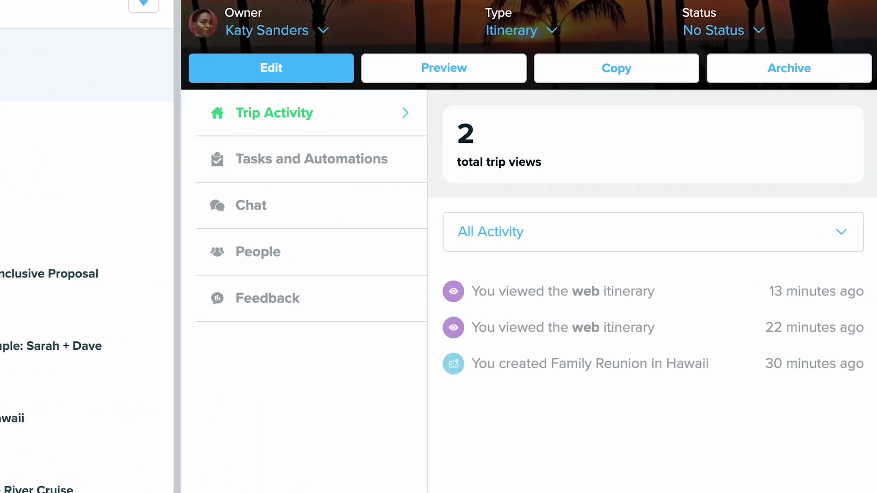
click(315, 220)
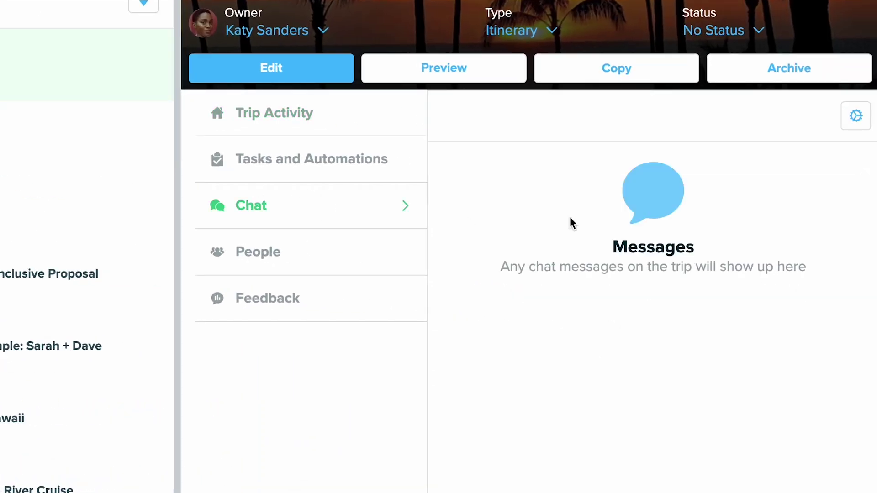